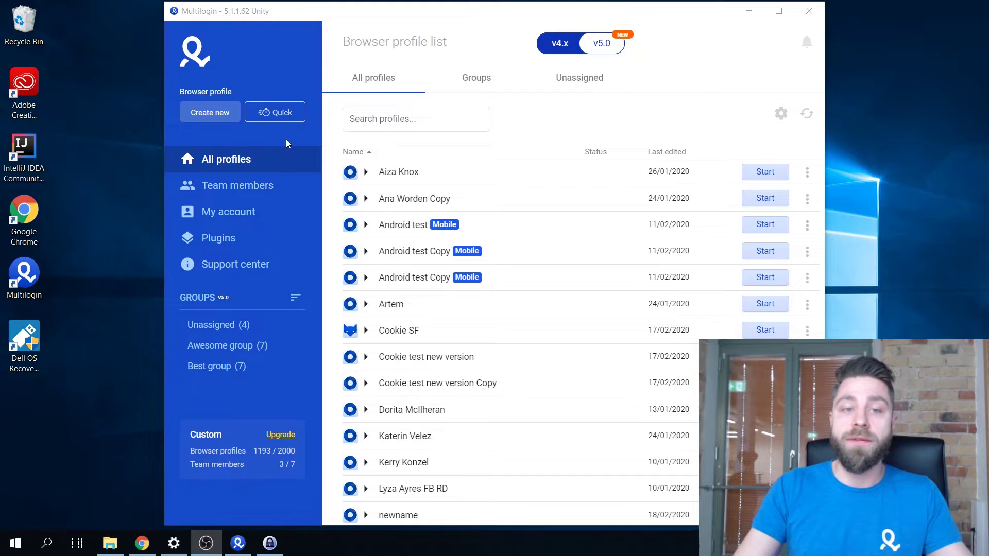
Add a team member with the new member's e-mail, tick Awesome and Best groups, and copy the temporary password.
click(270, 191)
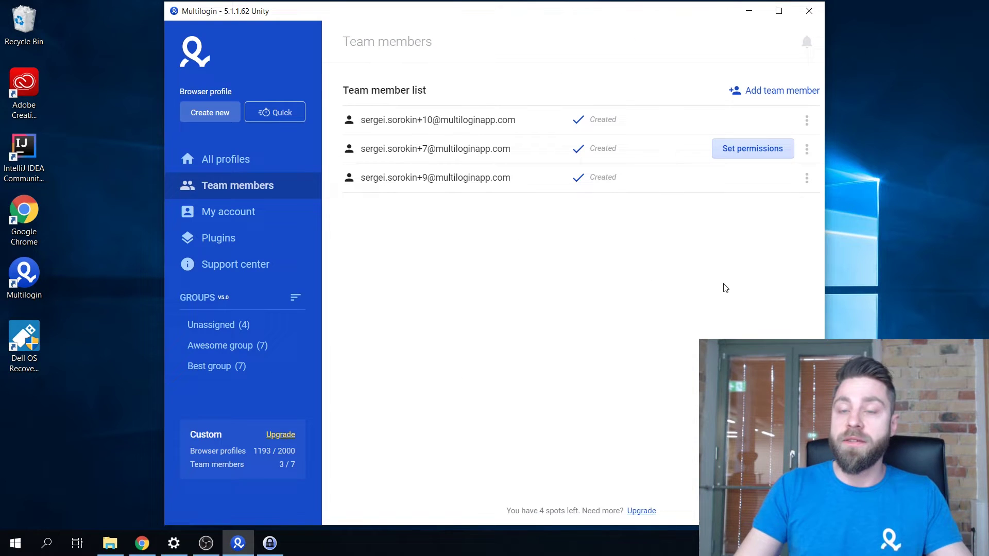
click(775, 92)
click(381, 133)
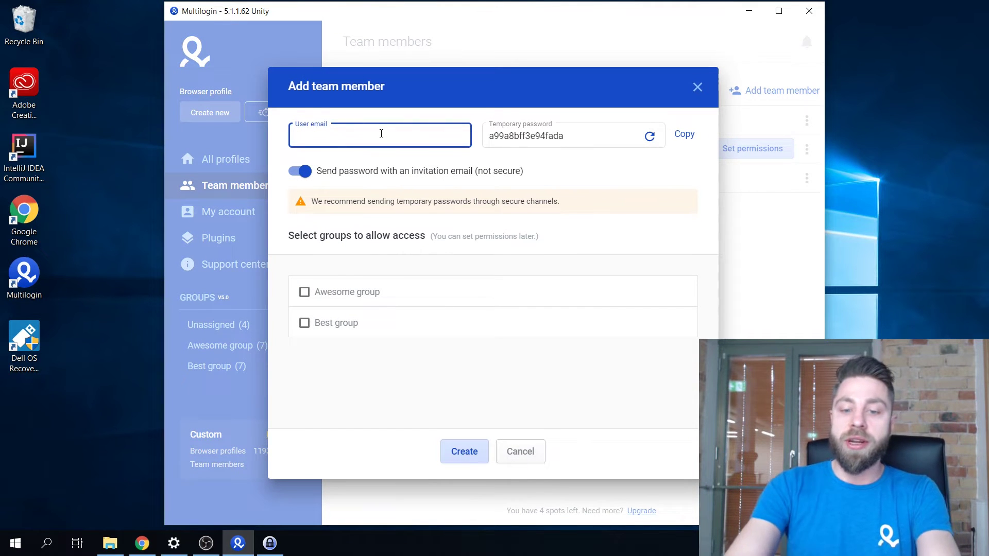
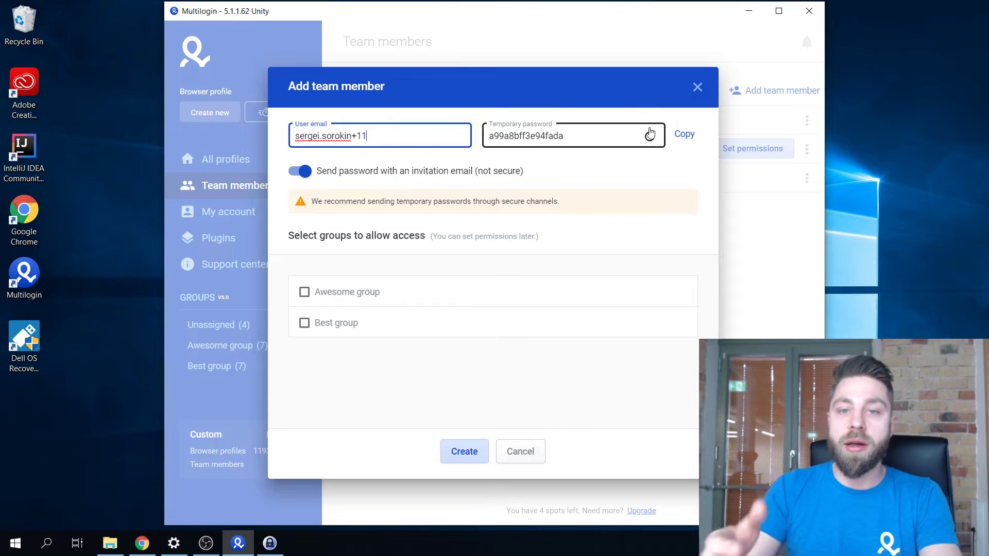
click(304, 293)
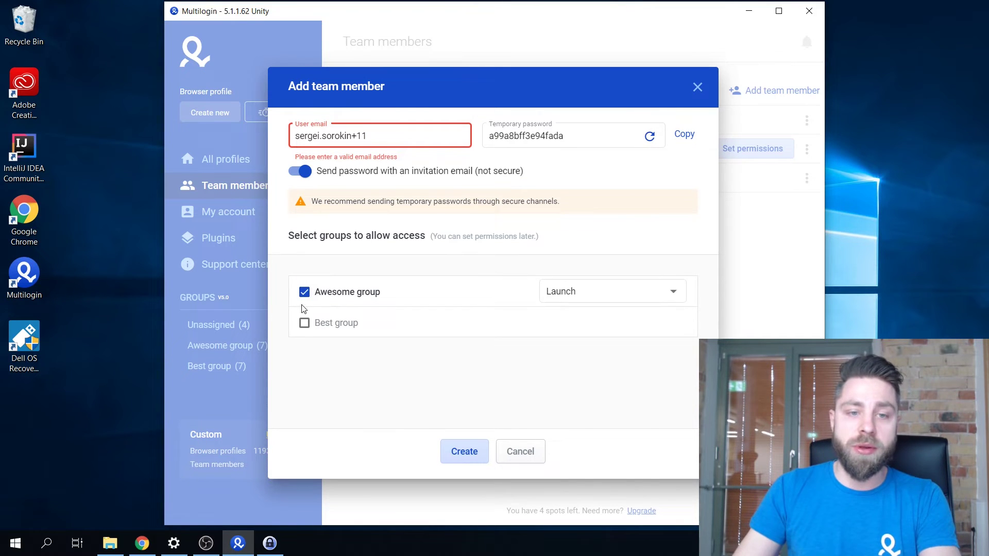
click(304, 323)
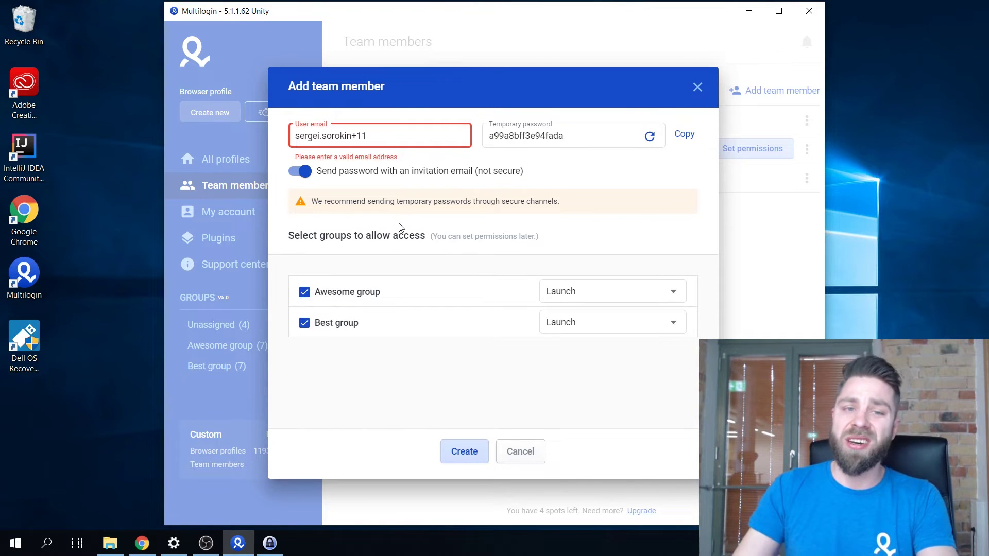
click(398, 136)
text(@multilog)
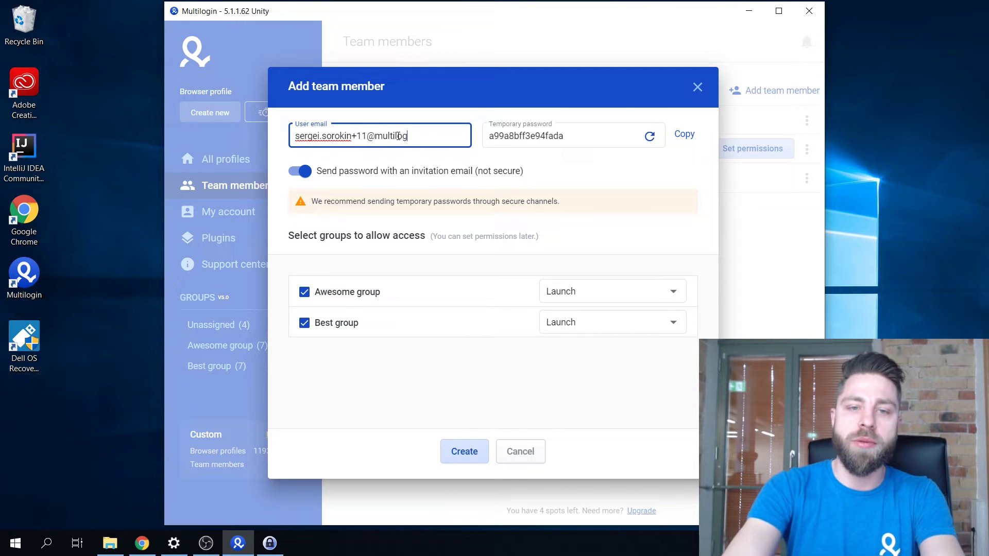
text(inapp.com)
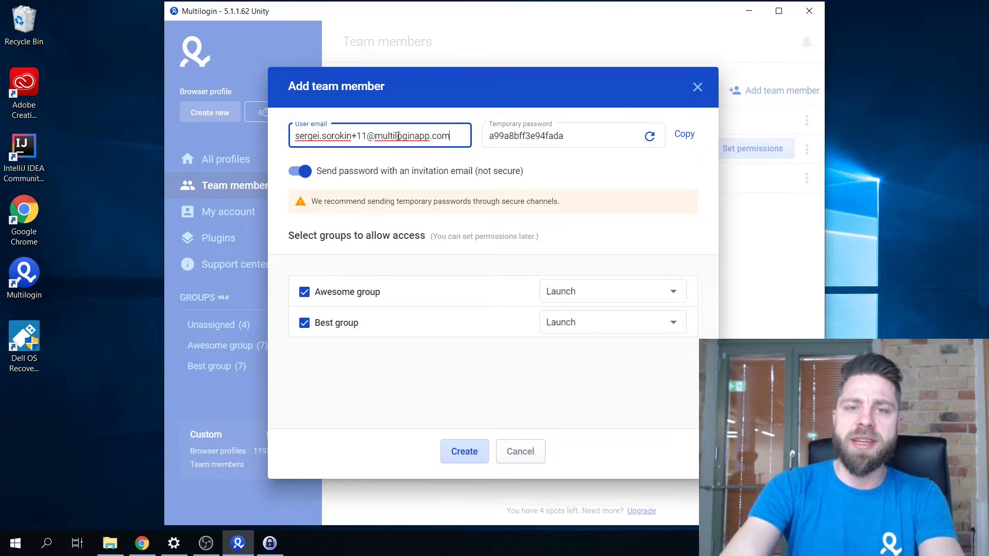
click(686, 144)
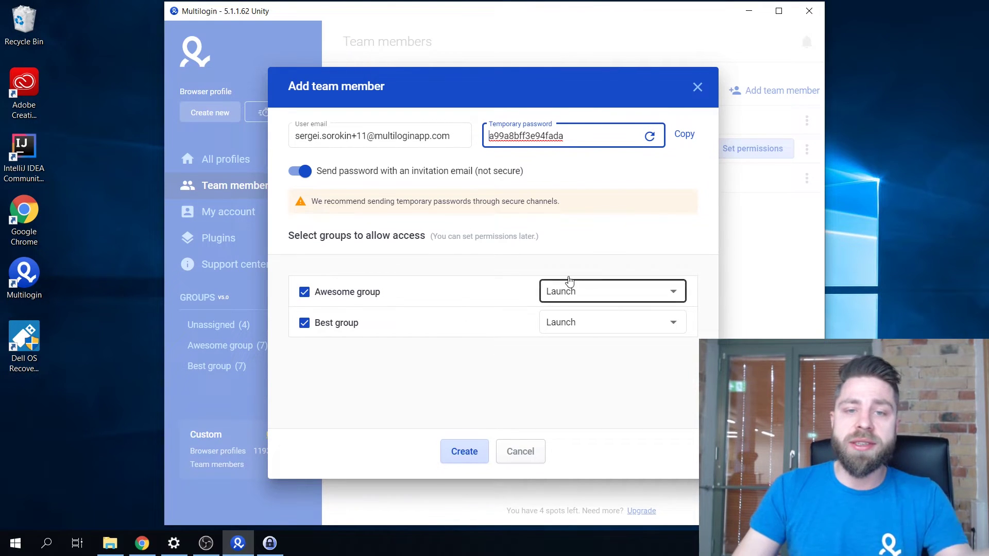
Keep Awesome group at Launch access, give Best group 'Launch, edit, create', and create the member.
click(605, 291)
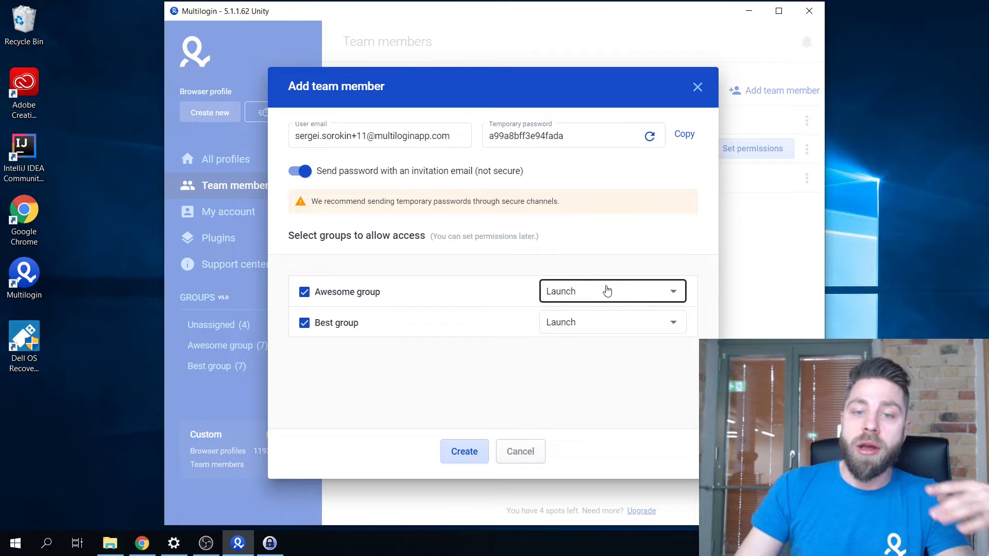
click(606, 291)
click(598, 323)
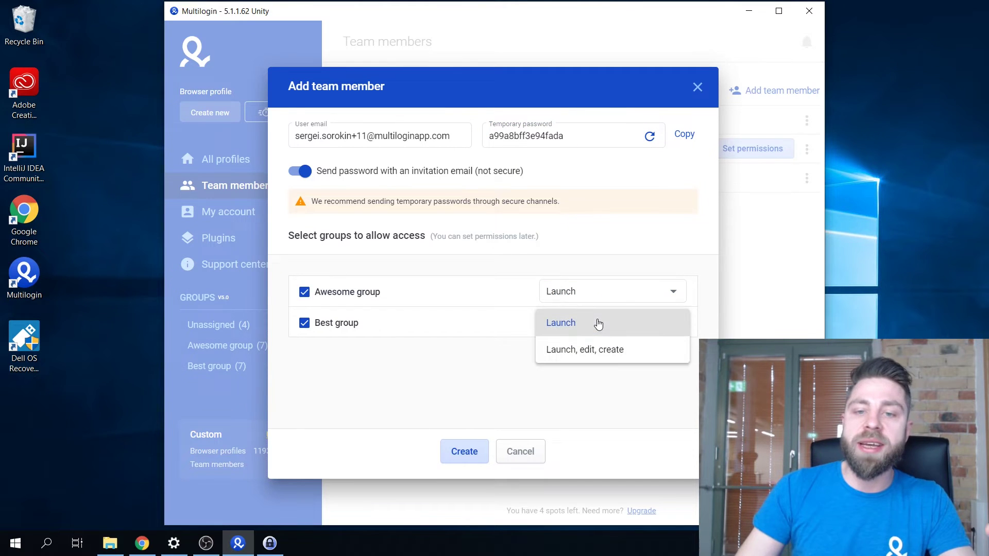
click(607, 350)
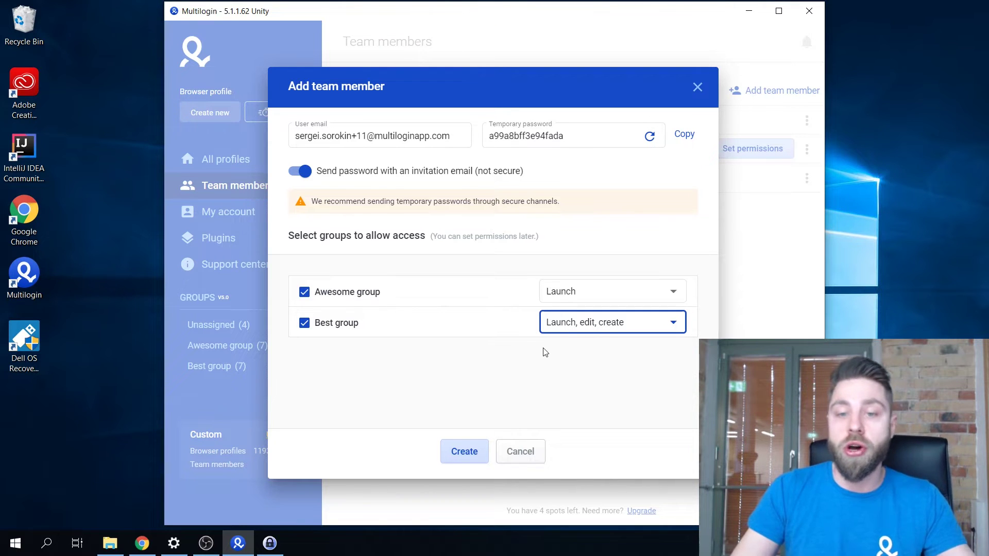
click(464, 452)
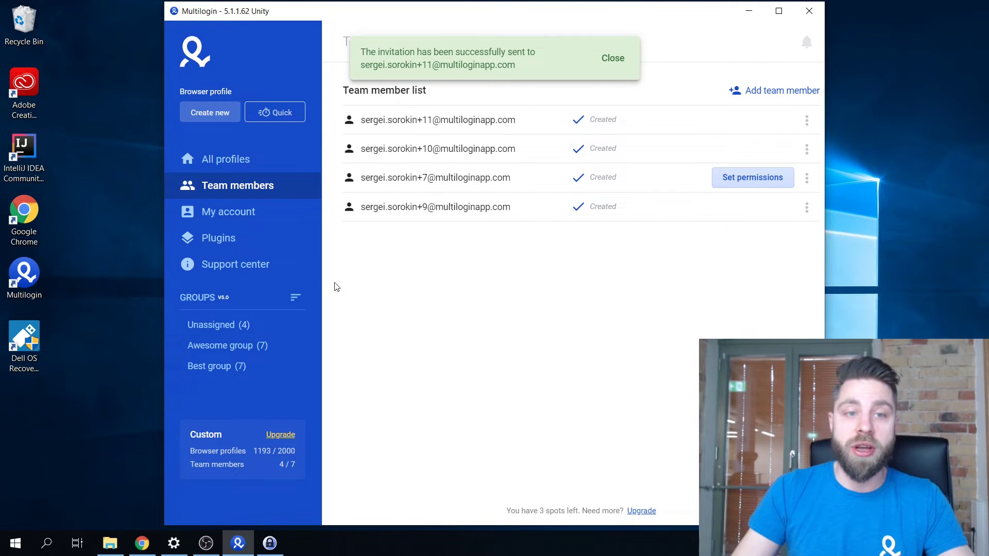
From All profiles, browse Awesome group, then start the first profile in Best group.
click(227, 159)
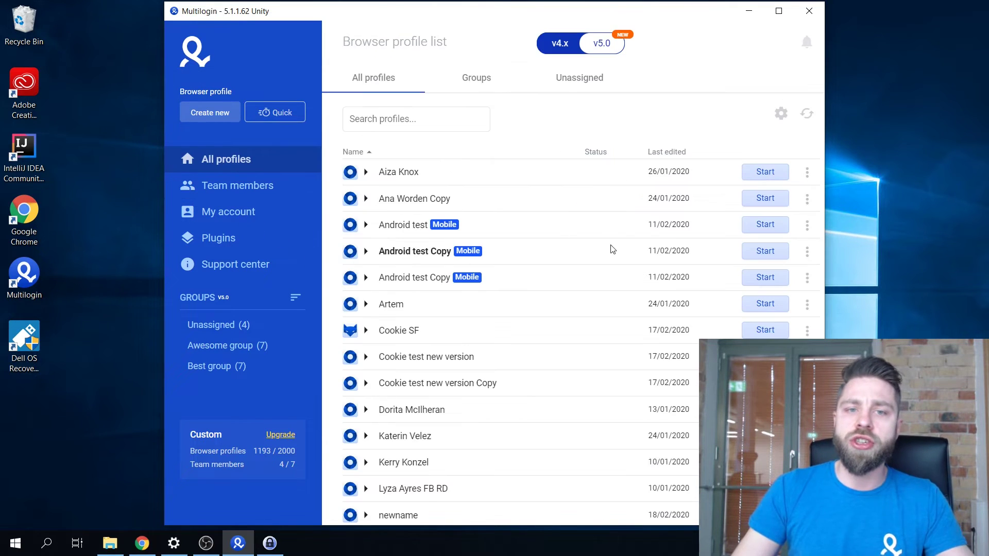
click(235, 346)
click(242, 366)
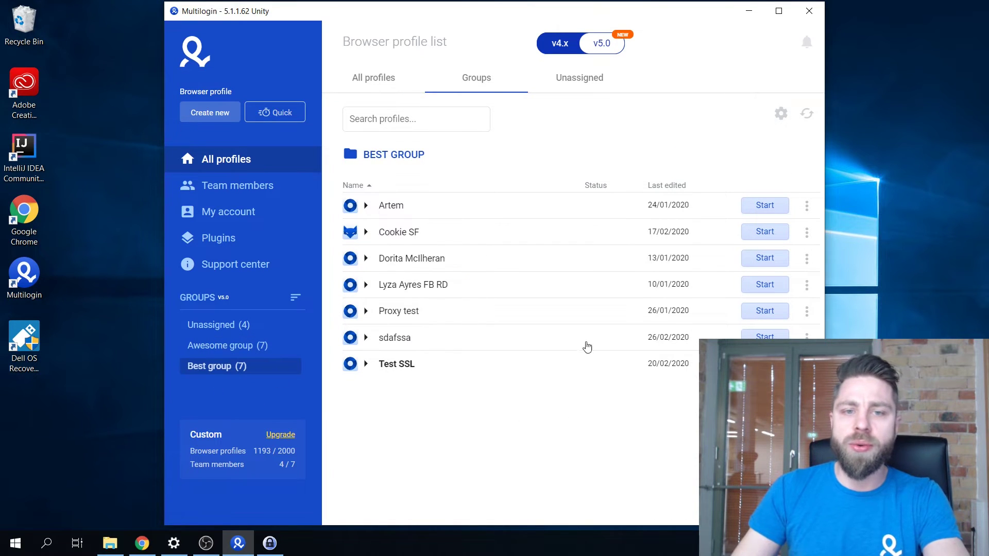
click(764, 205)
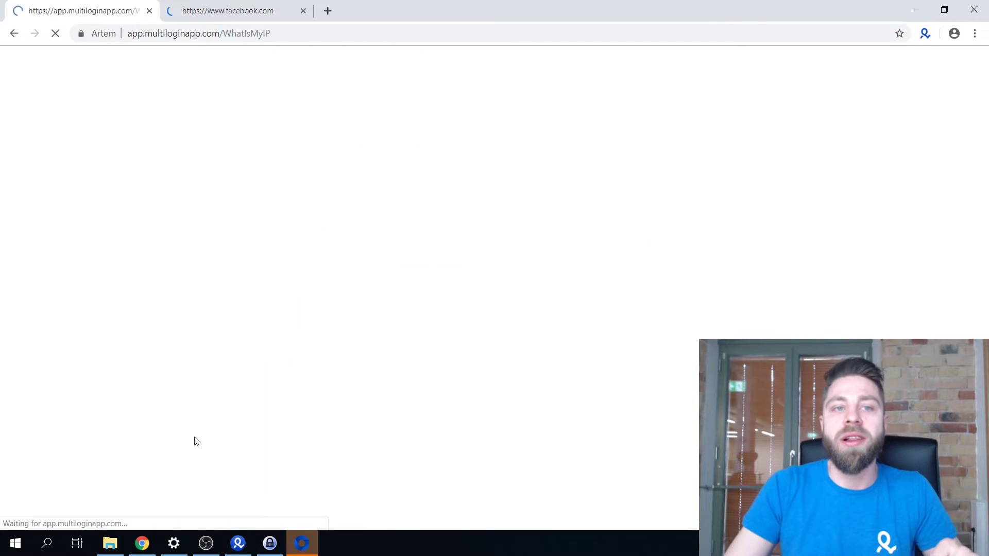
Scroll through the logged-in Facebook feed, then close the Mimic browser window.
click(206, 10)
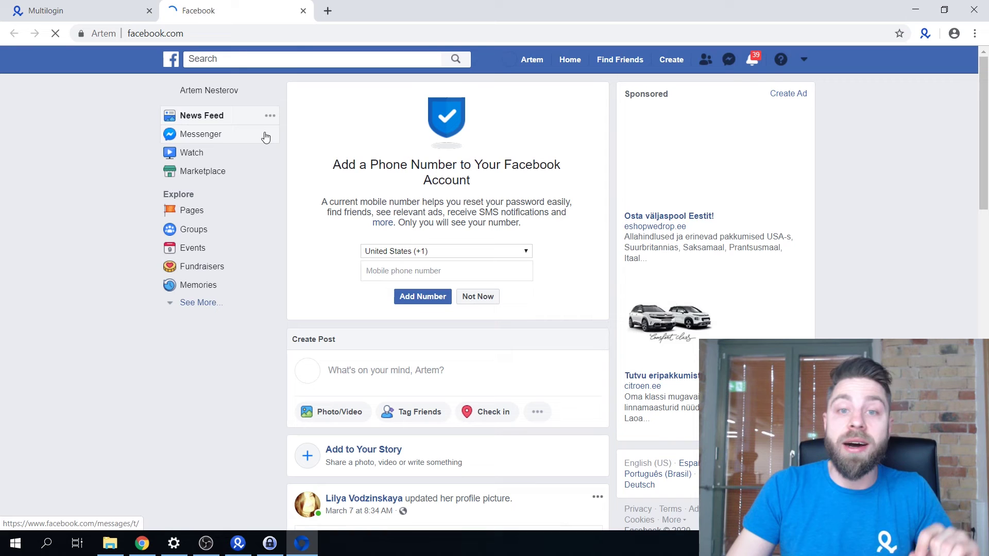
scroll(553, 283, down, 4)
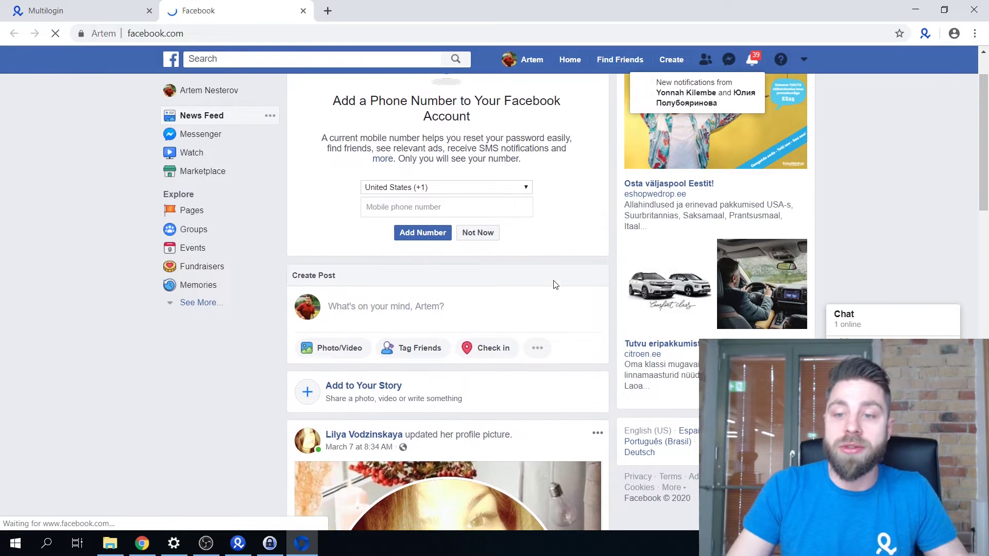
scroll(842, 147, up, 4)
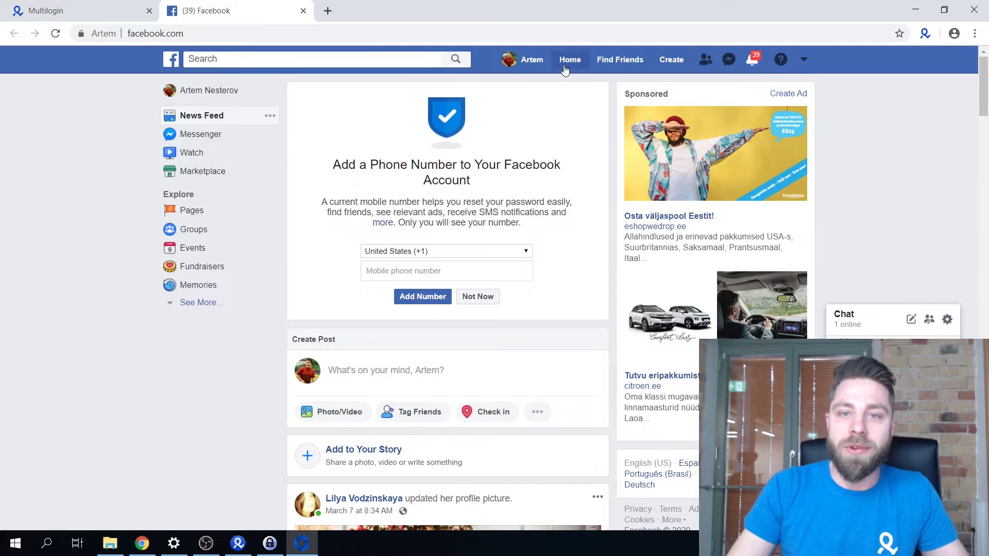
click(972, 8)
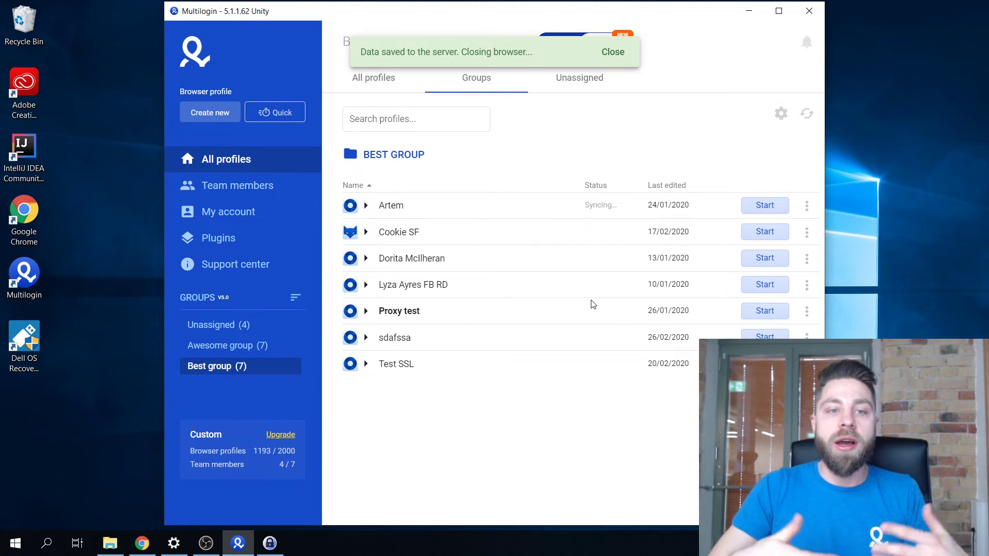
Log out of the current account from the account details page.
click(242, 212)
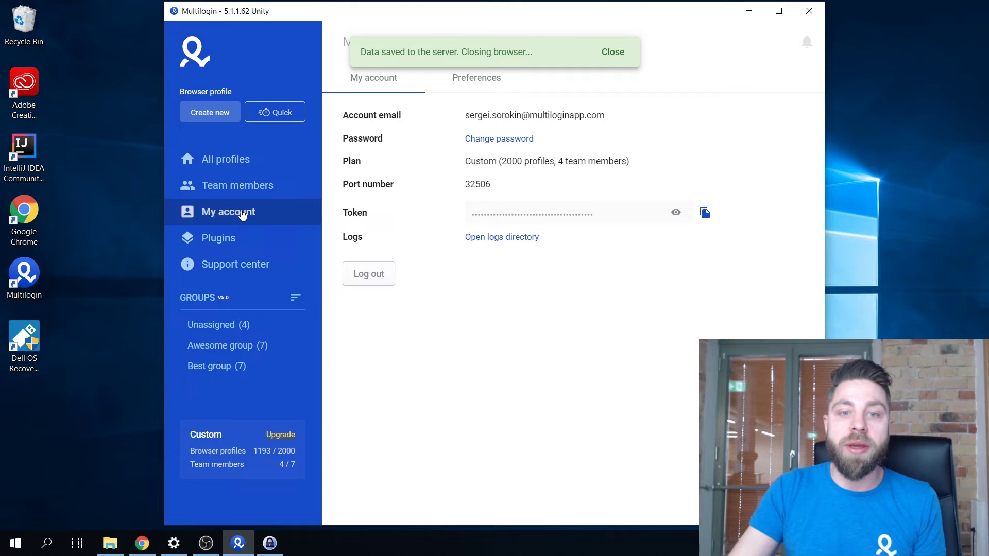
click(379, 280)
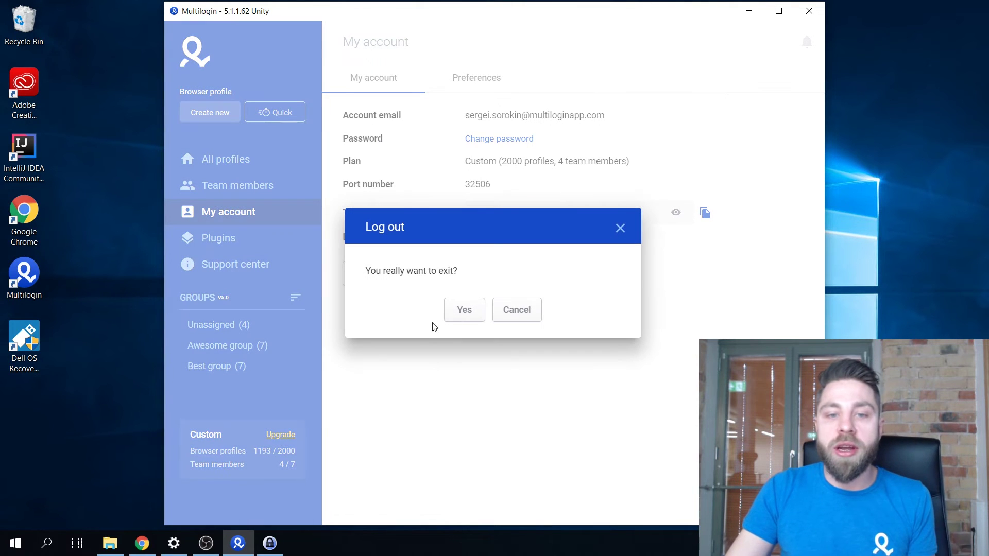
click(461, 314)
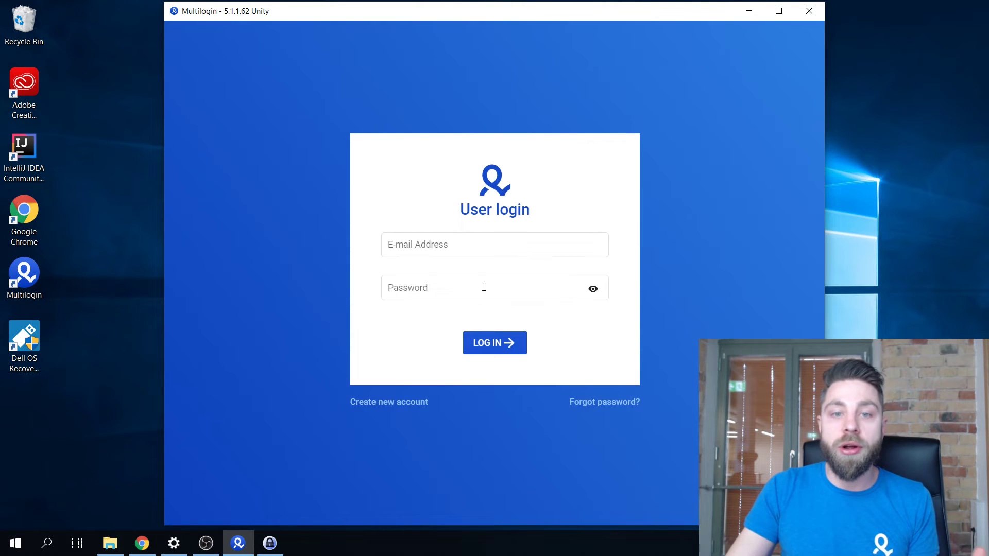
Sign in as the invited member with the copied password, correcting the e-mail after the login error.
click(456, 246)
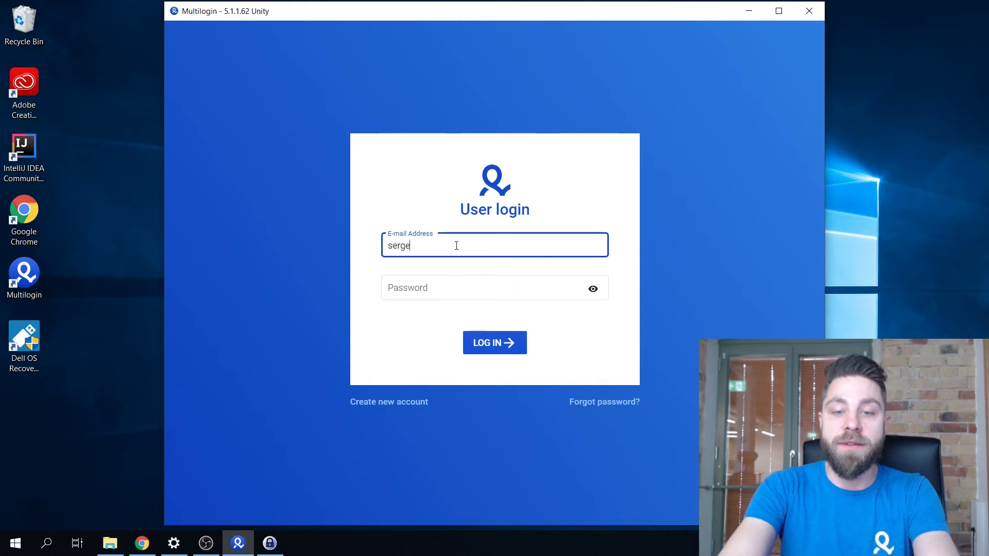
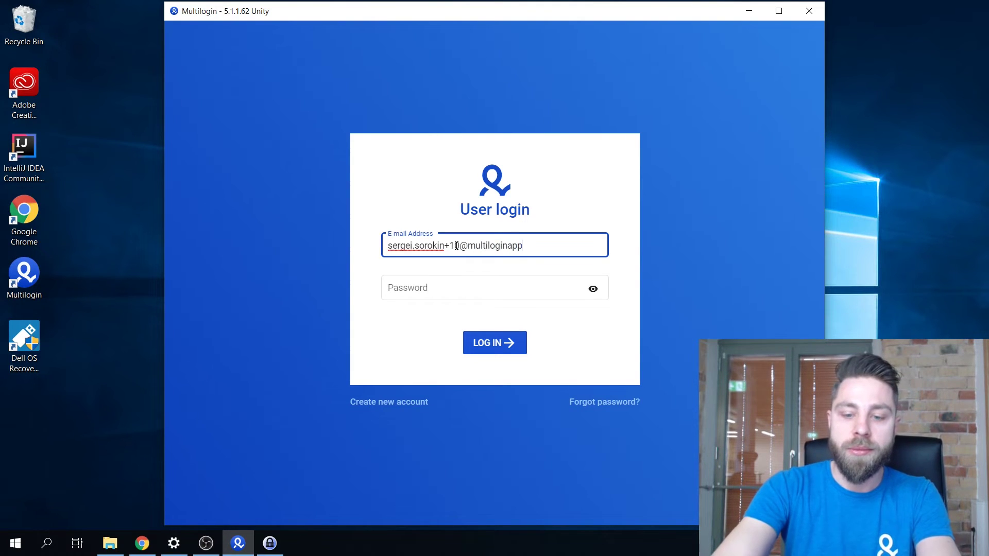
key(Tab)
key(ctrl+v)
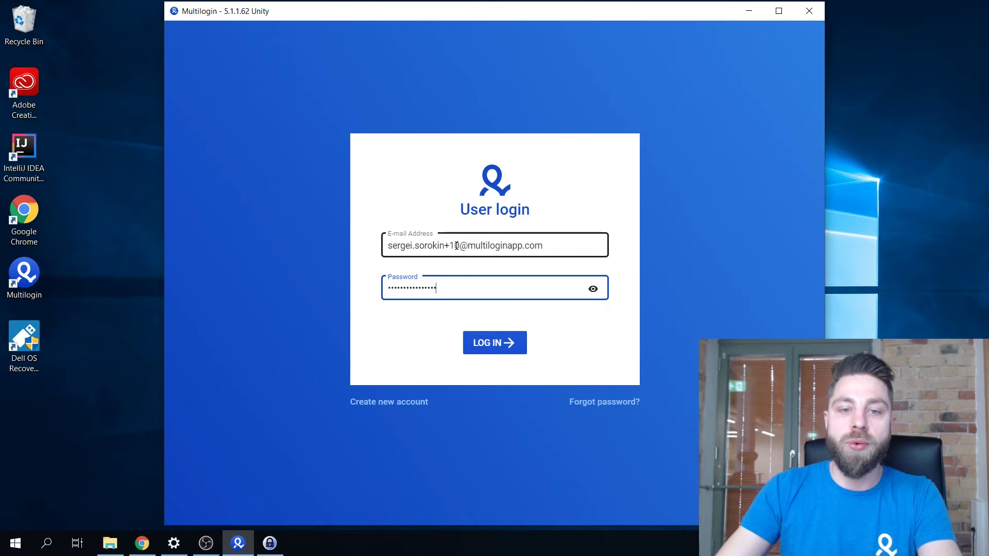
click(519, 334)
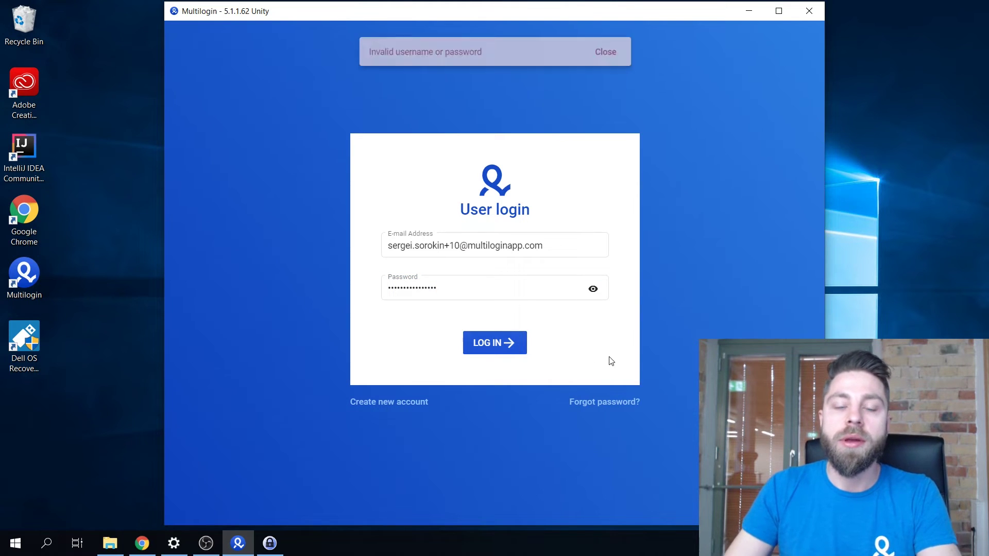
click(486, 287)
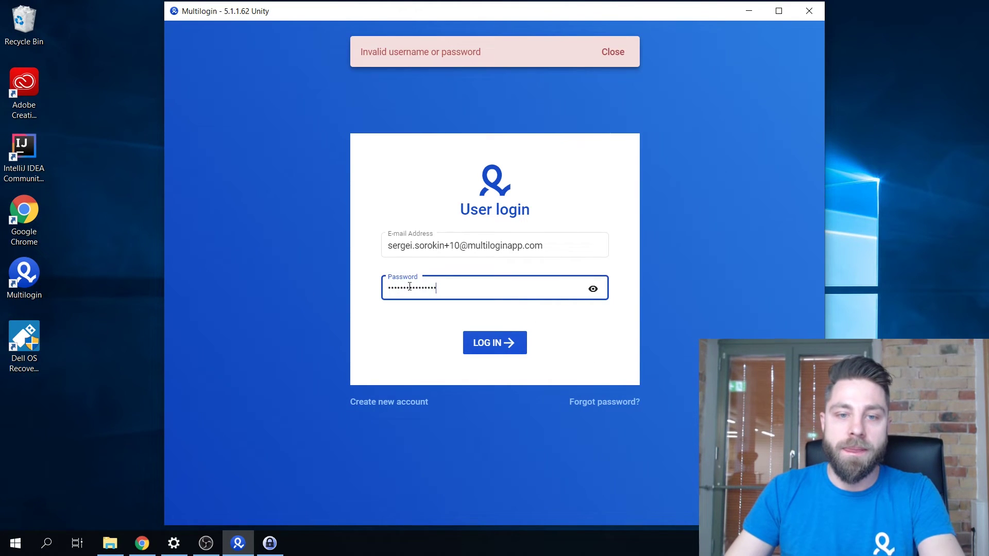
click(459, 245)
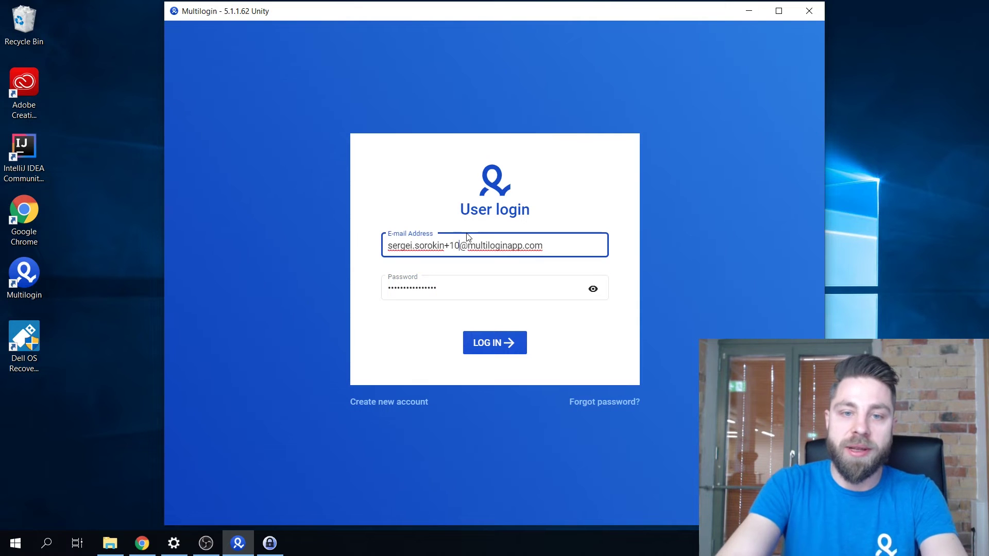
key(Return)
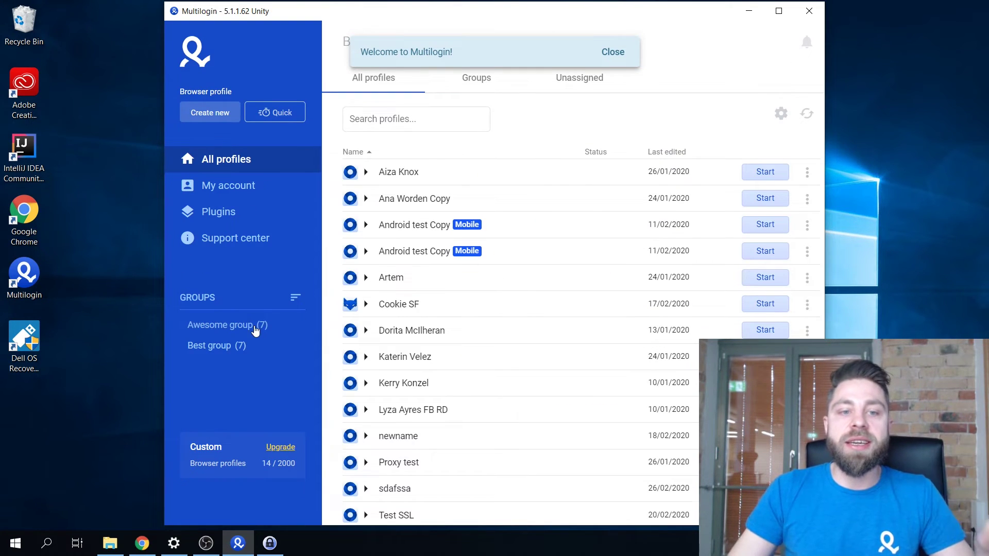
Browse the Awesome group and Best group profiles, then start the Artem profile.
click(258, 326)
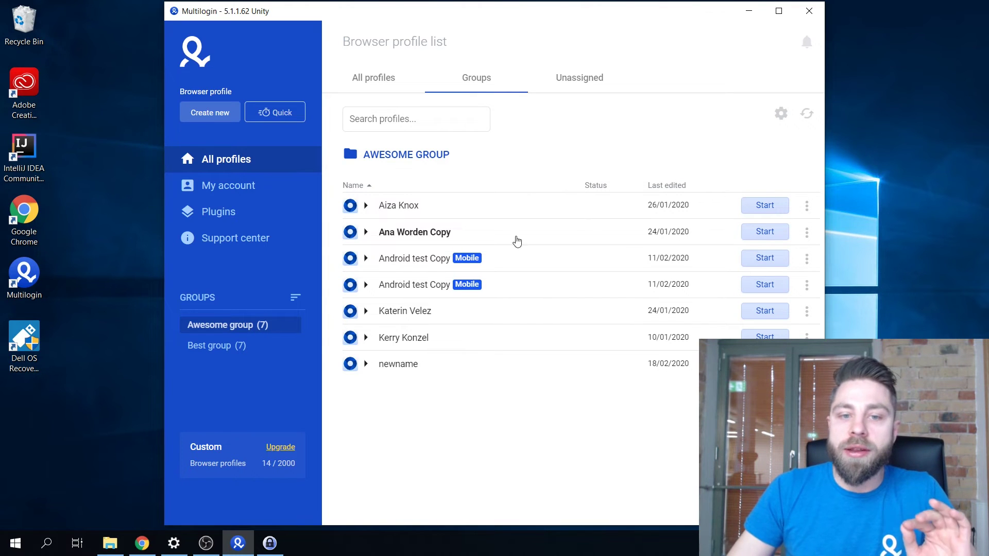
click(249, 346)
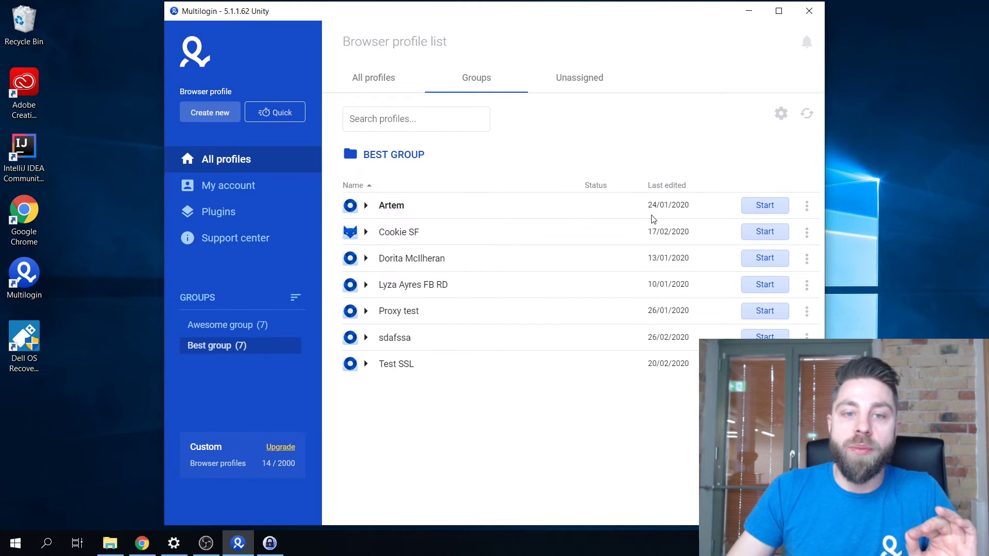
click(761, 206)
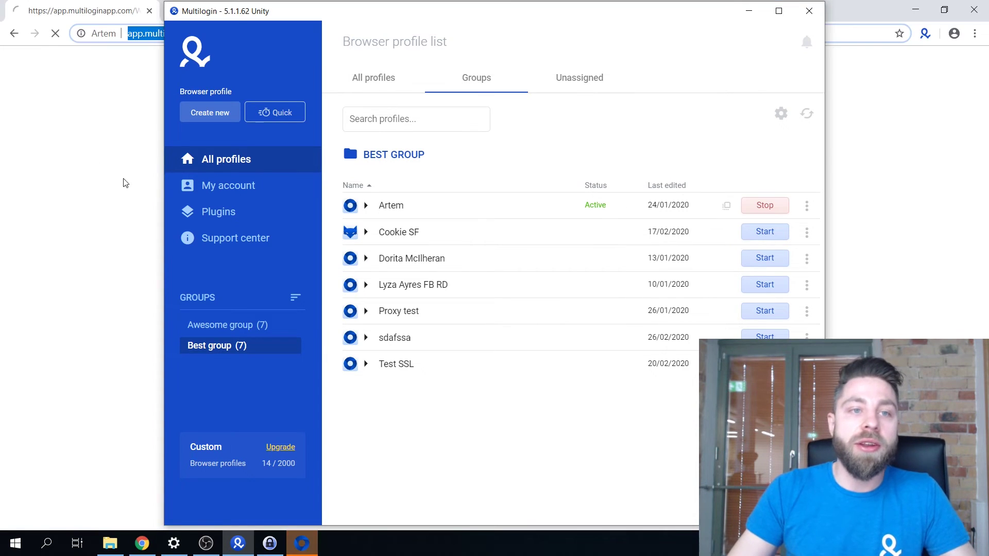
Check the Artem profile's What is My IP and Facebook tabs, then close its browser.
click(218, 12)
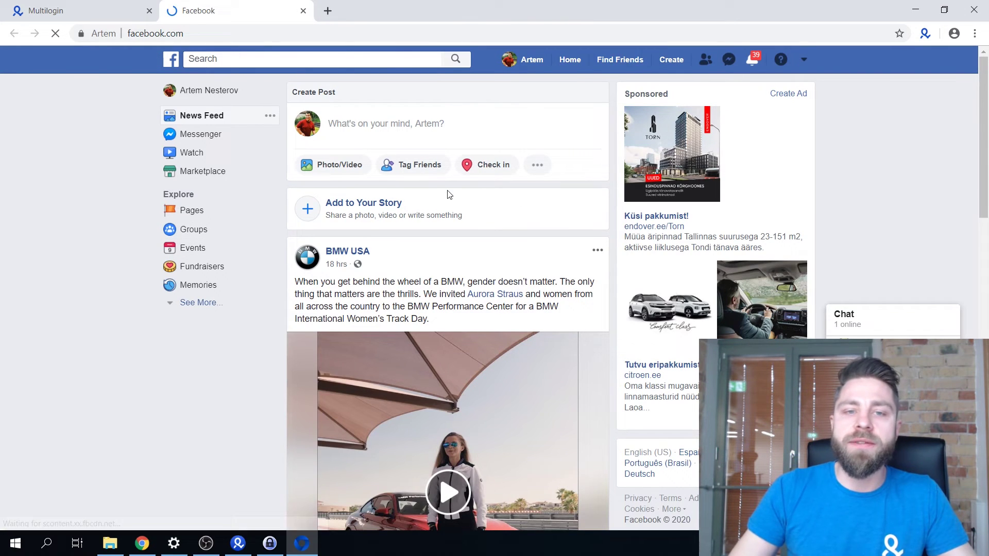
click(83, 11)
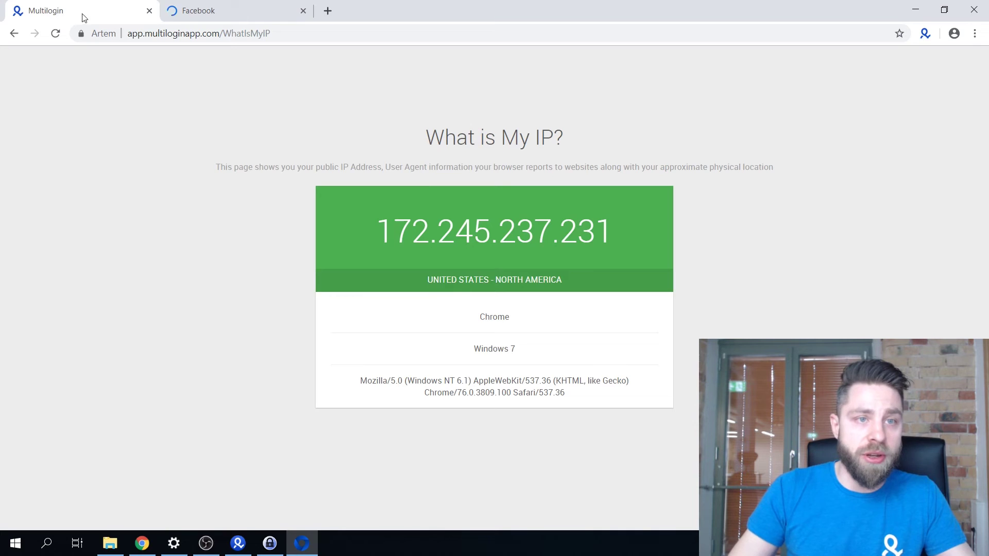
click(251, 9)
click(117, 6)
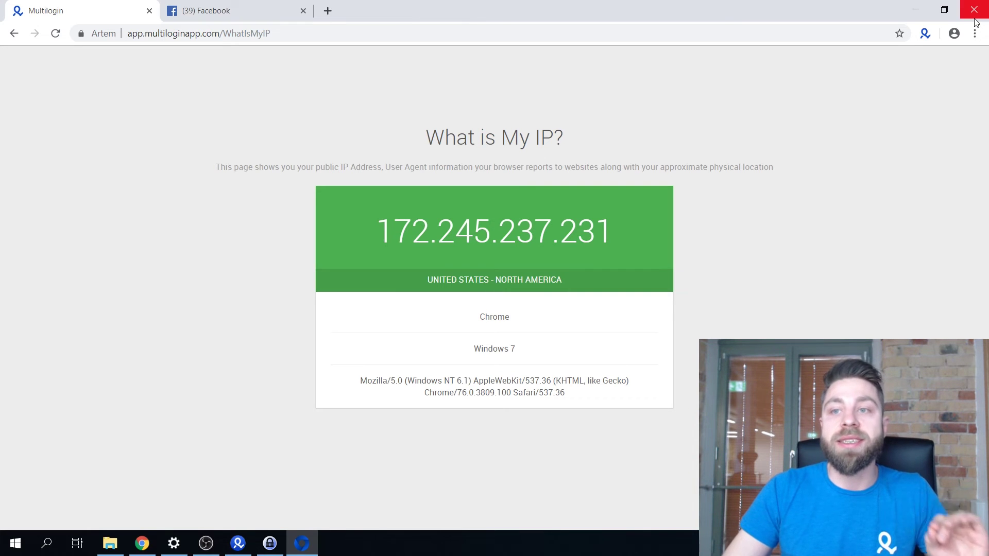
click(974, 16)
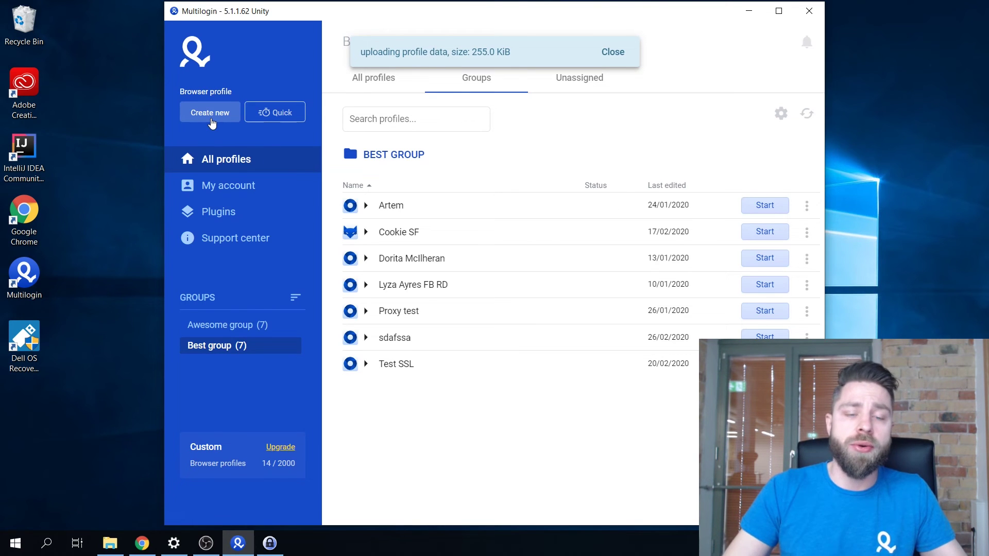
Start a new browser profile with Best group chosen as its save group.
click(210, 113)
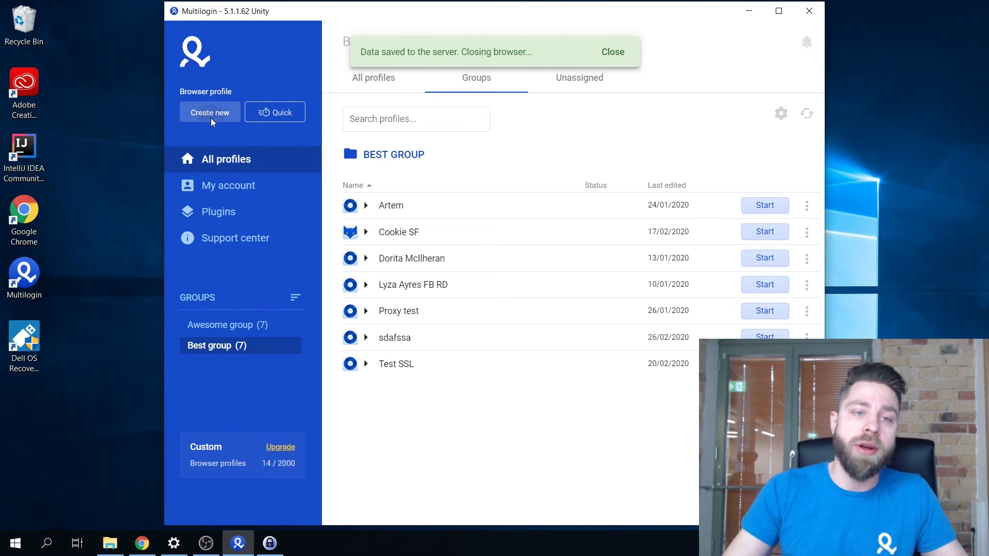
click(432, 85)
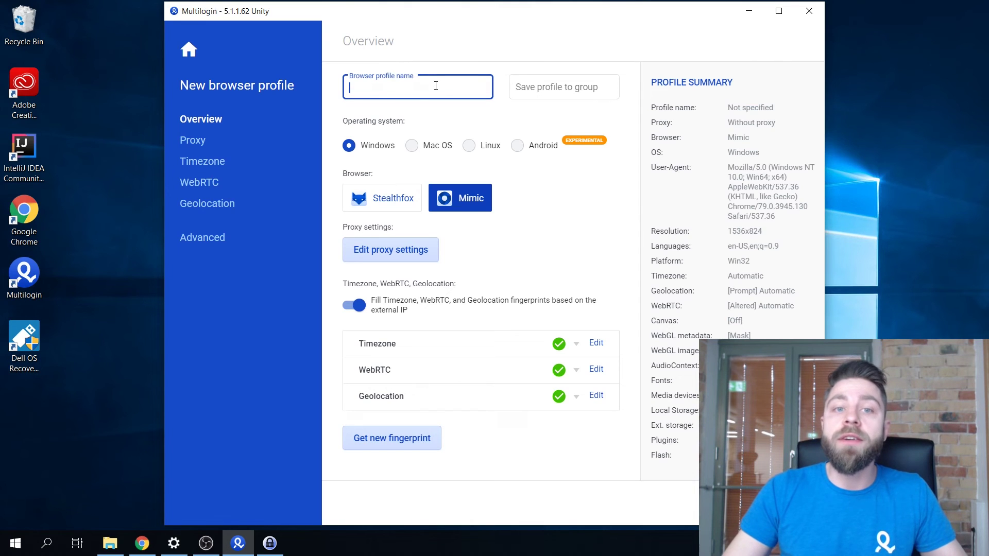
click(580, 86)
click(552, 116)
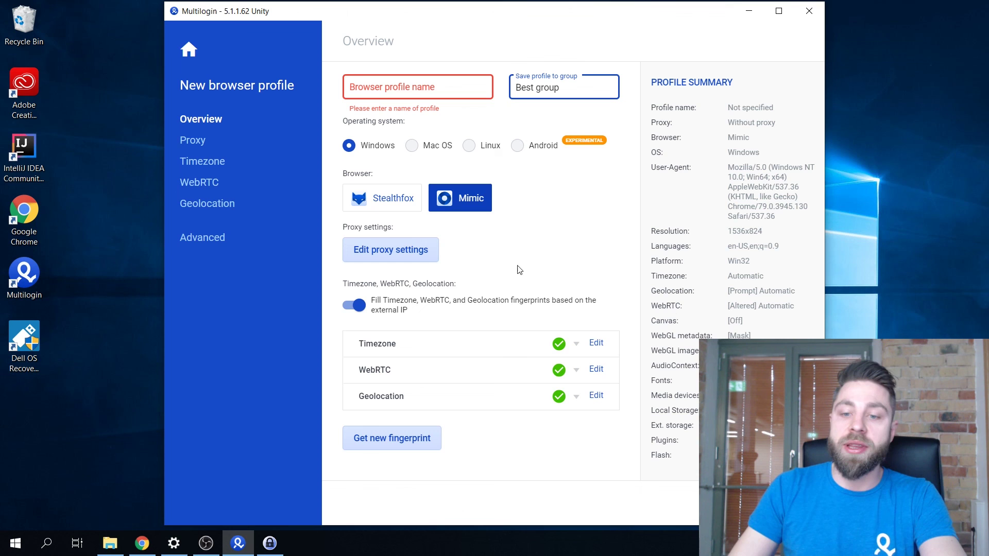
Leave the new profile page via the home icon and confirm cancelling it.
click(721, 502)
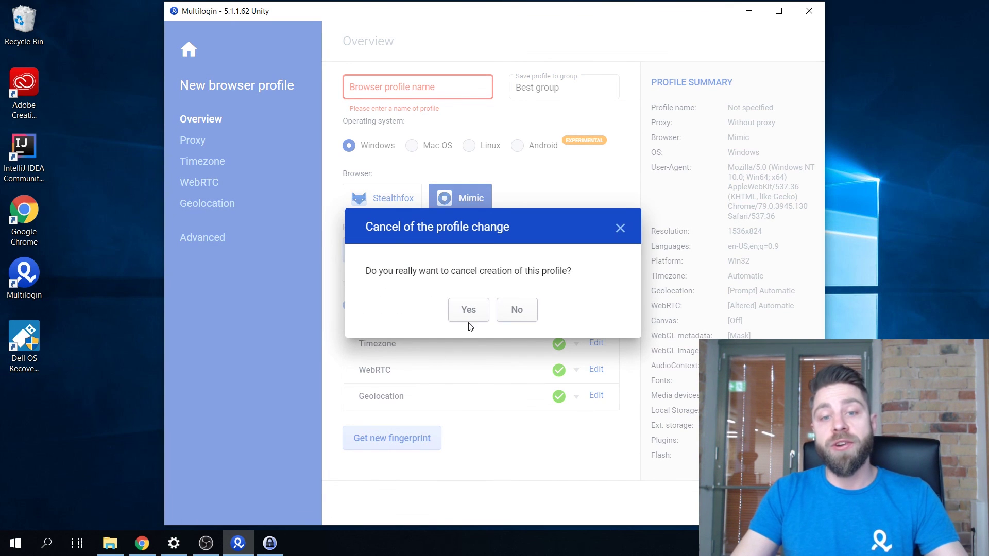
click(478, 308)
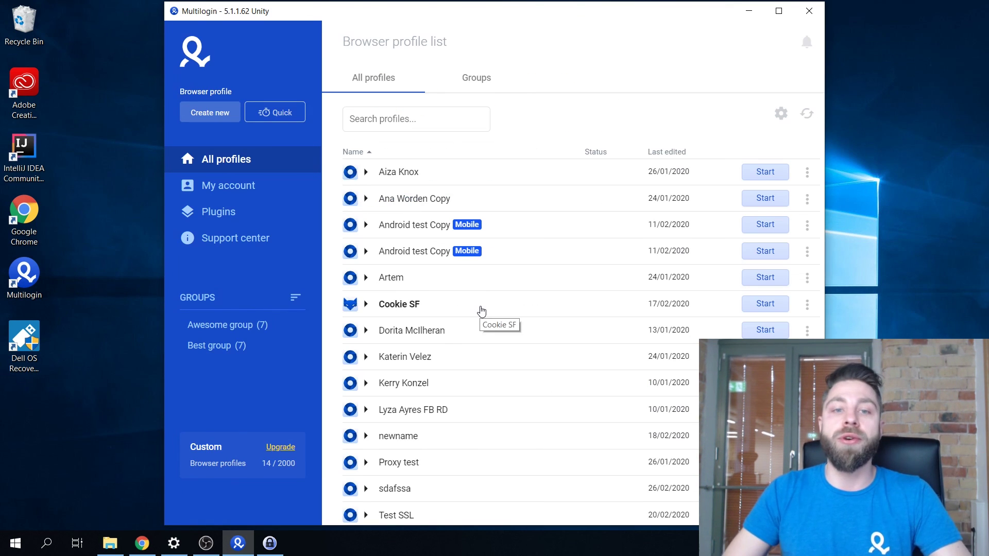